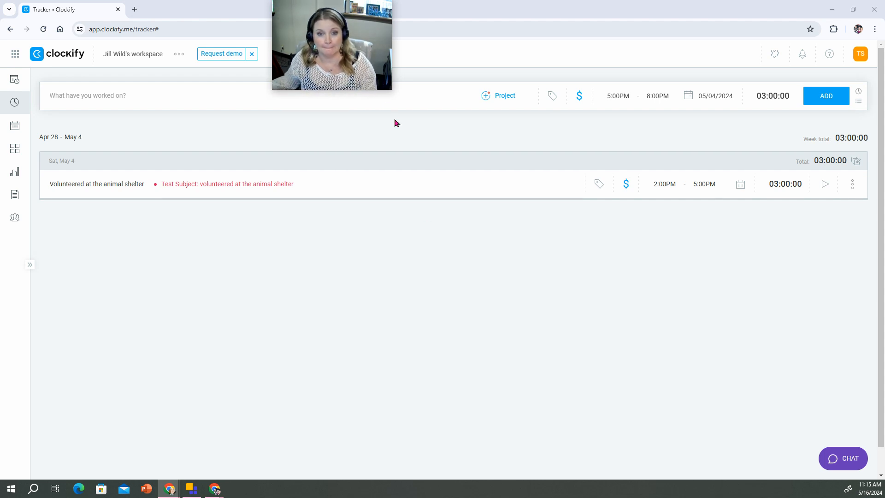
Reload the time tracker and describe a new entry as "Helped to fill water cups at the Fox Cities Marathon"
drag(370, 93, 173, 306)
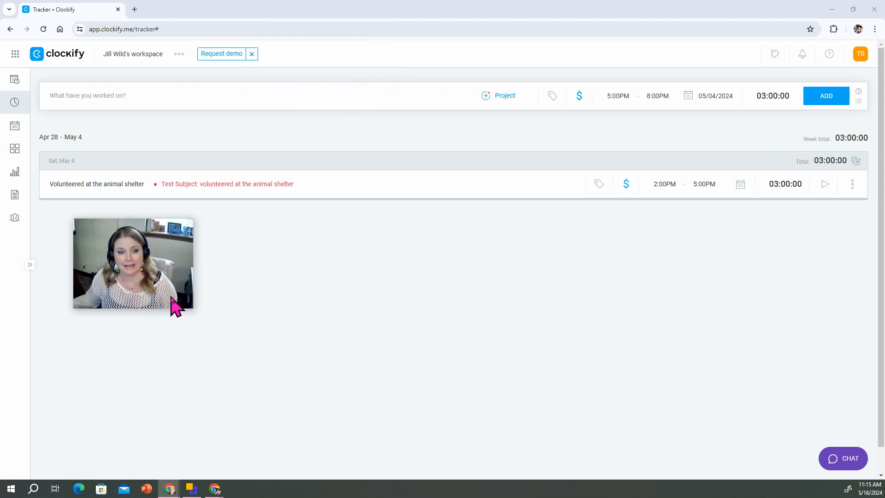
click(42, 29)
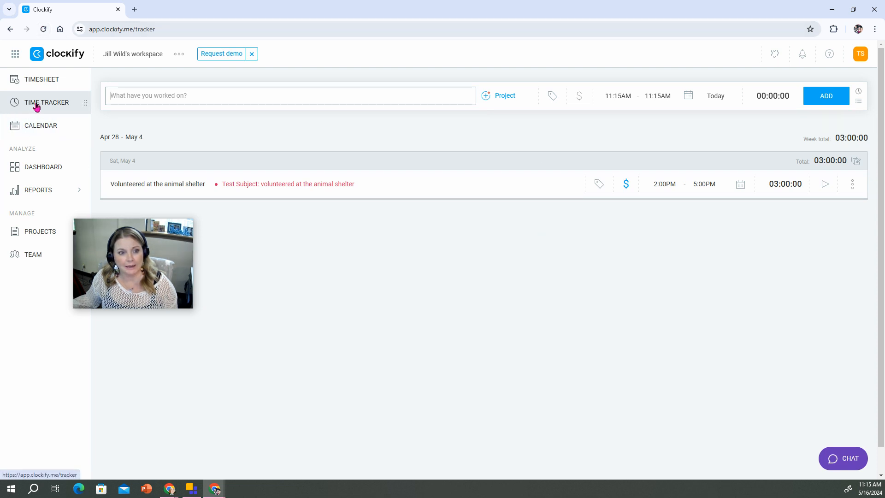
click(57, 107)
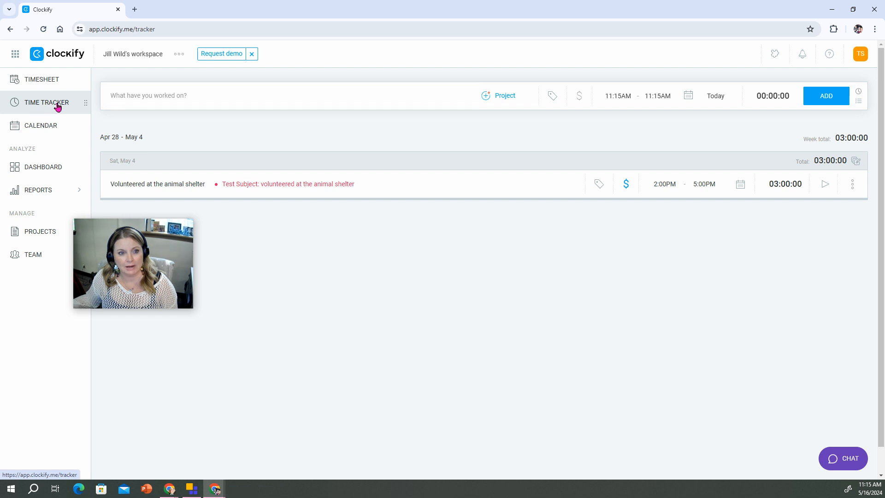
click(167, 98)
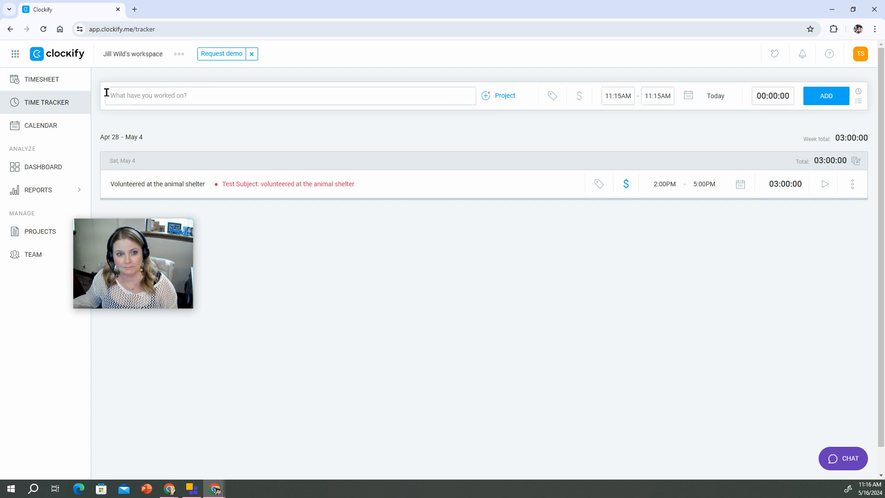
click(175, 98)
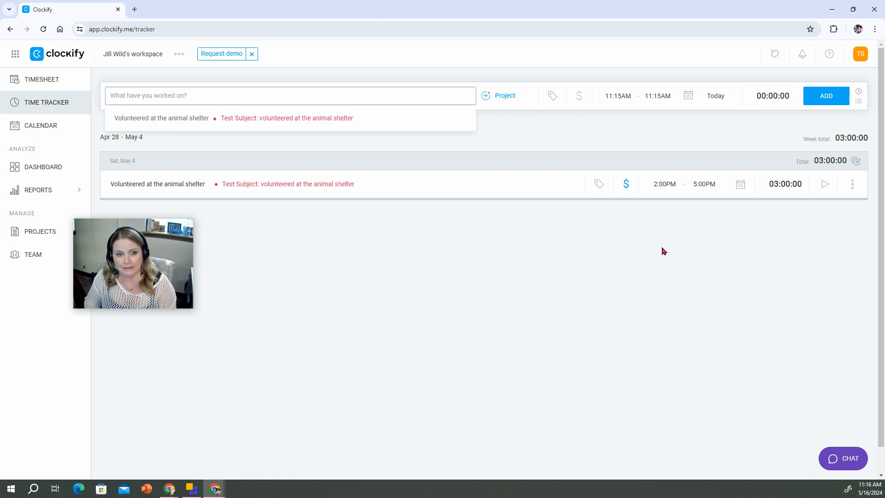
text(Helped to)
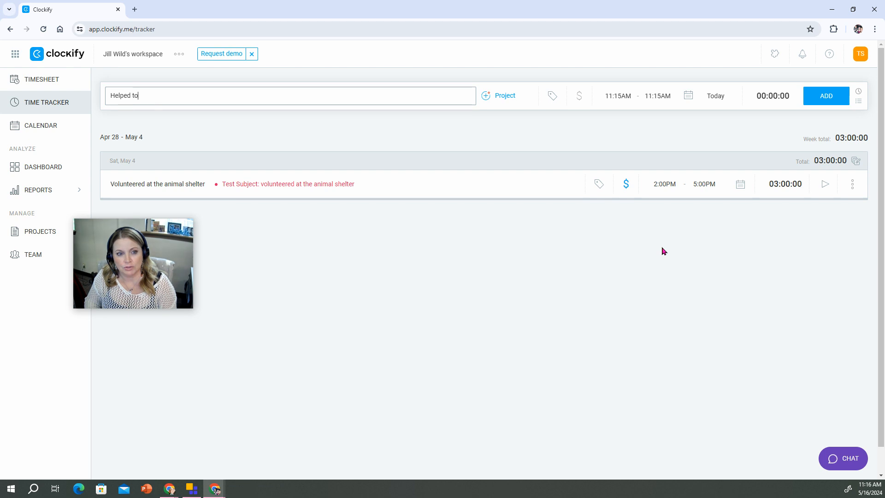
text( fill wa)
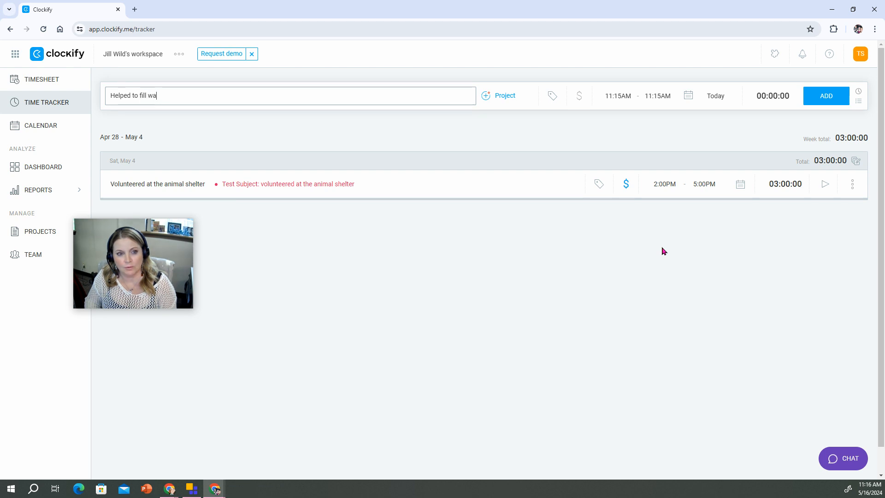
text(ter cups at the Fox Ci)
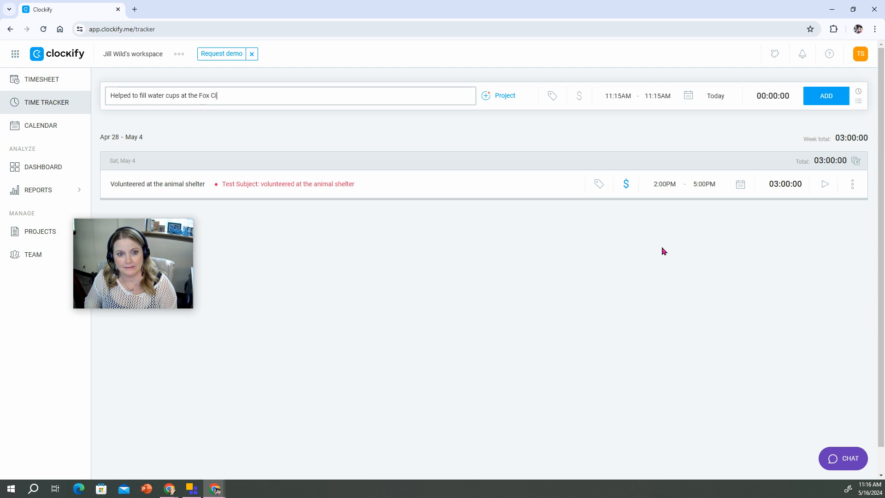
text(ties Marathon)
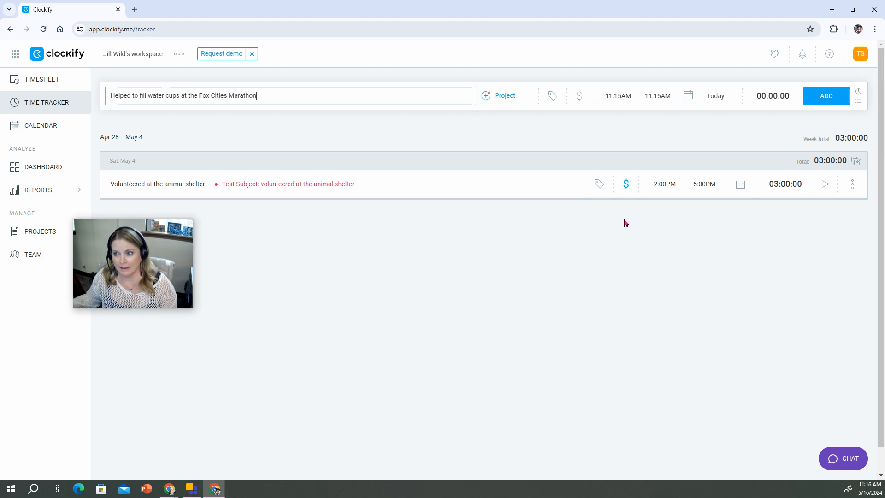
Create a task named "Fox Cities Marathon" under the Test Subject project and assign it to the new time entry
click(485, 100)
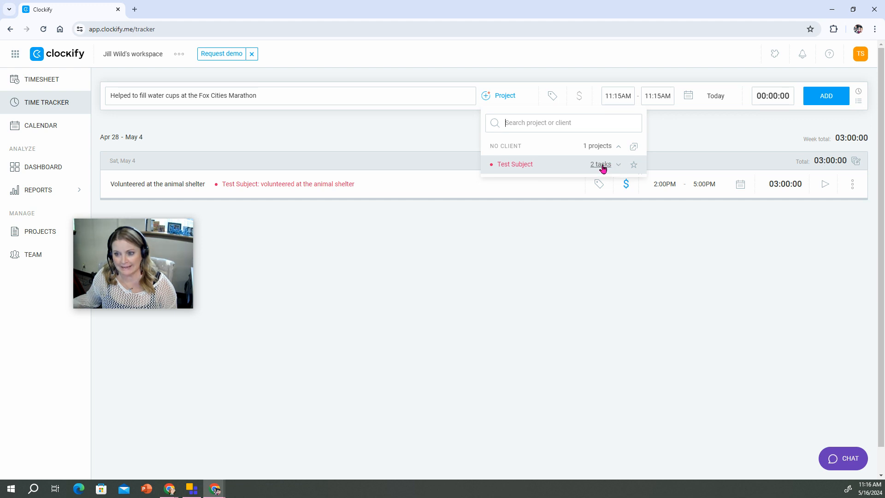
click(618, 167)
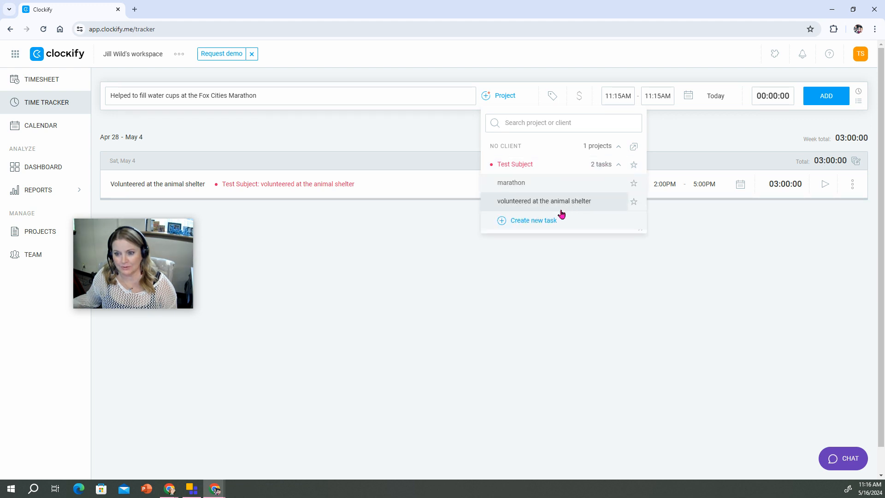
click(550, 221)
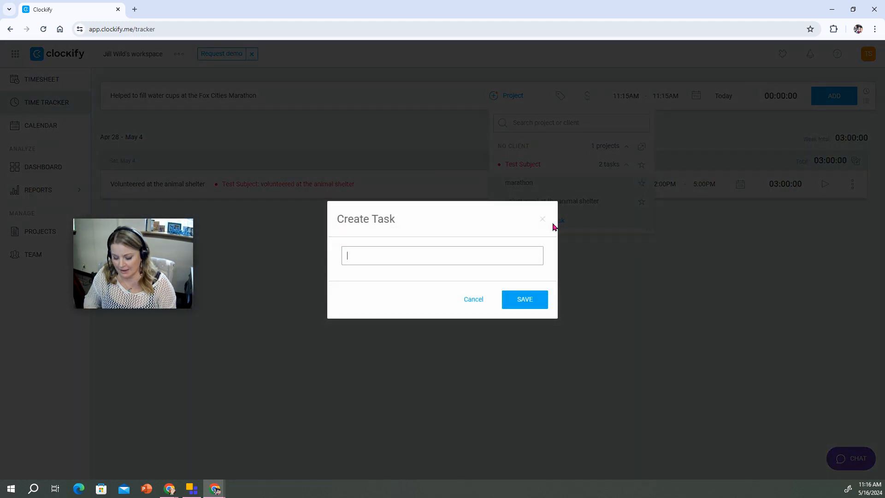
text(Fox Ci)
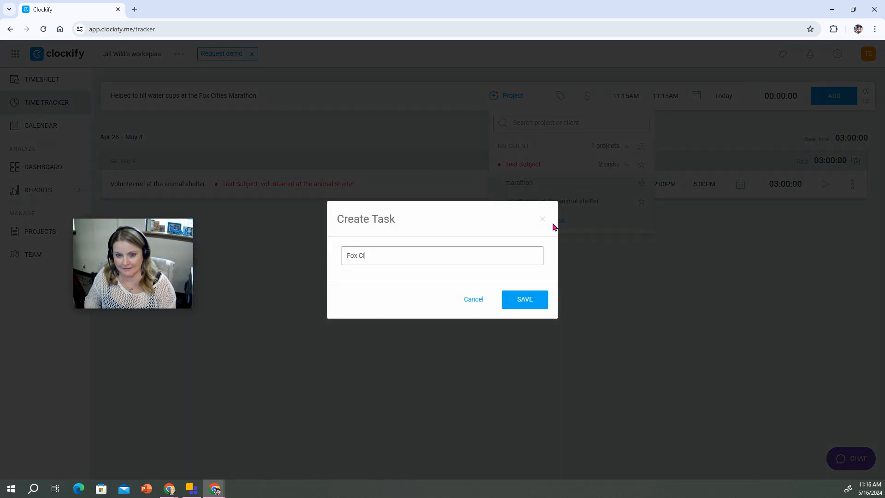
text(ties Marath)
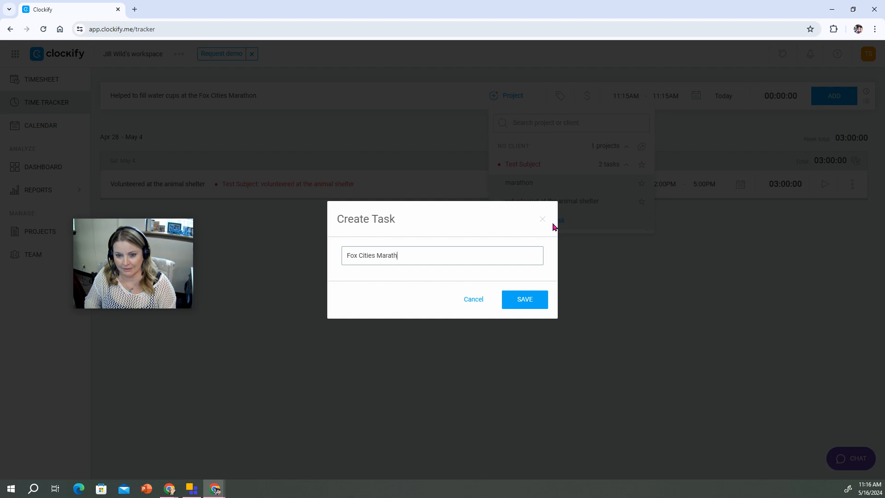
text(on)
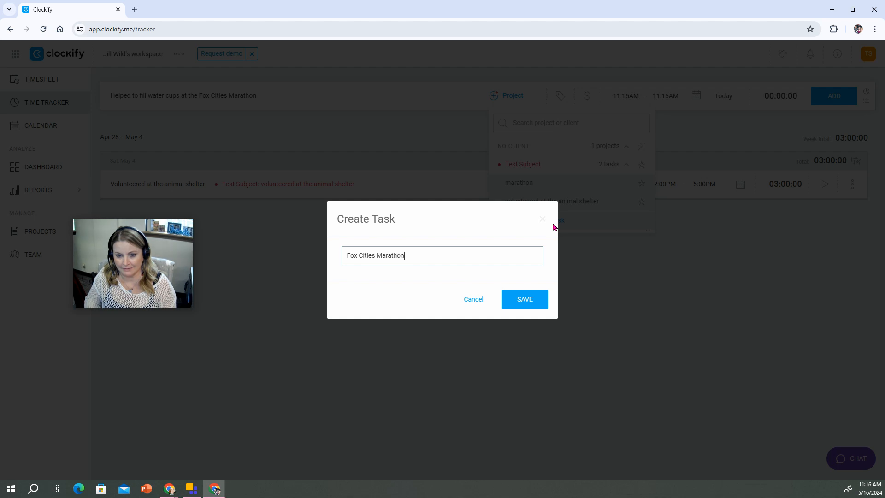
click(517, 304)
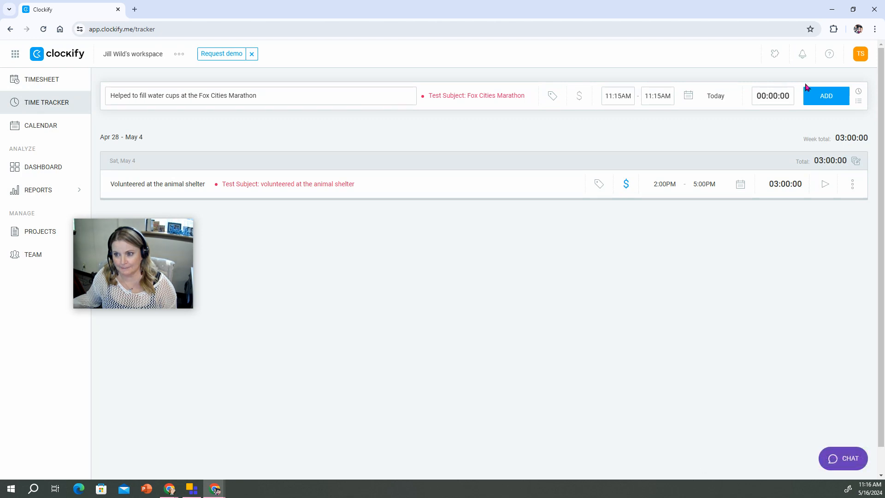
Put the new time entry in manual mode and set its date to 05/19/2024
click(860, 94)
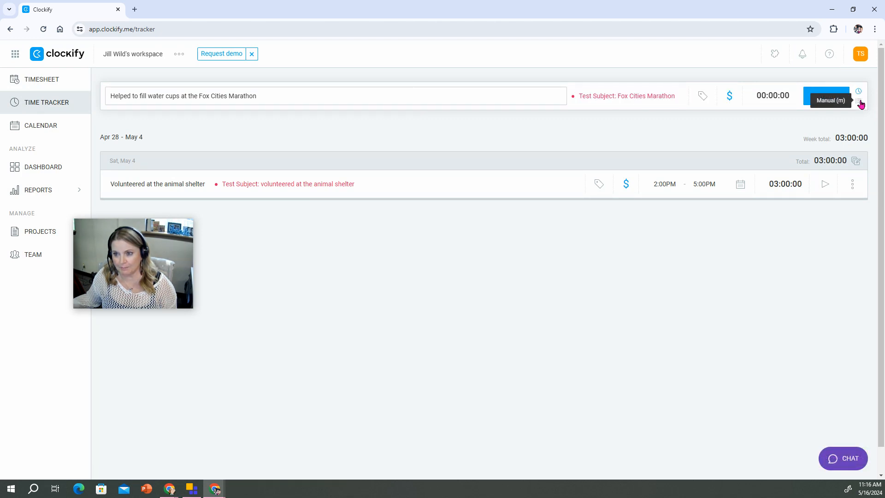
click(859, 102)
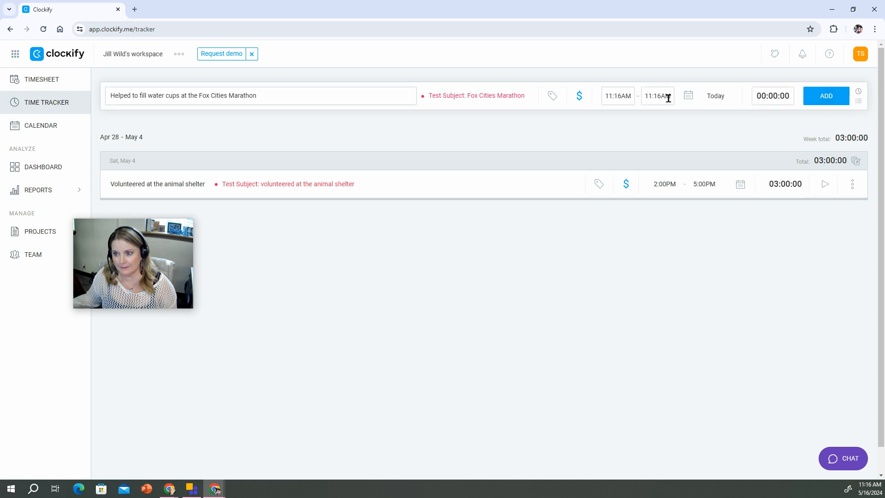
click(689, 95)
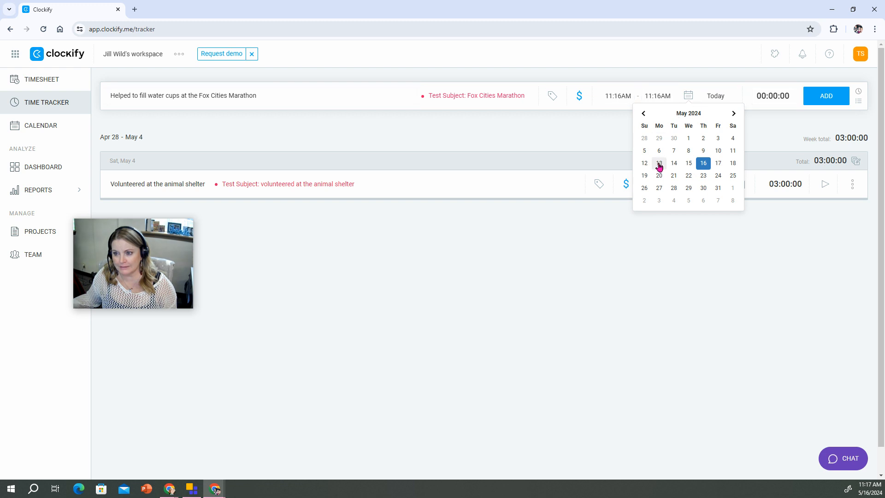
click(645, 175)
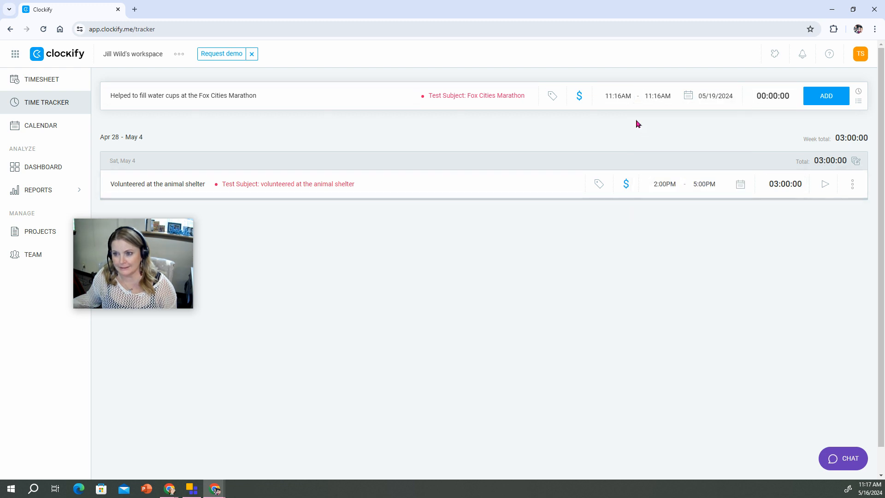
Set the entry's time from 7:00AM to 12:00PM and add it to the time log
click(626, 99)
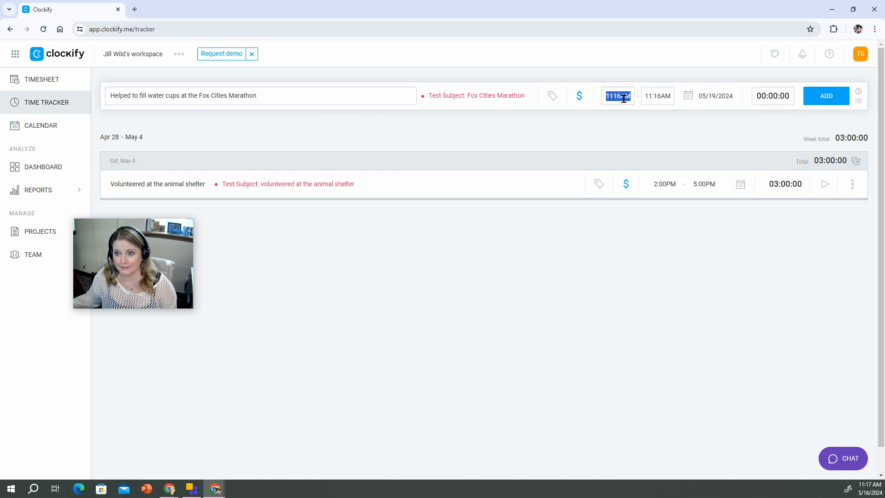
text(7AM)
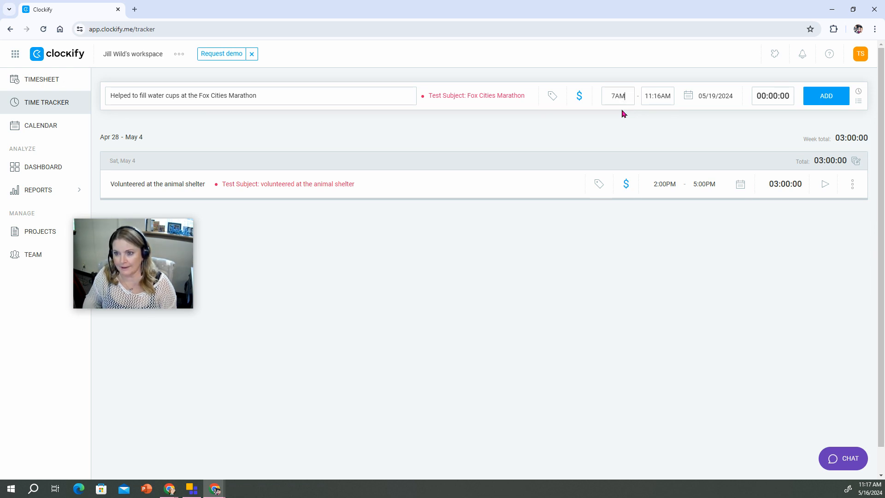
click(649, 94)
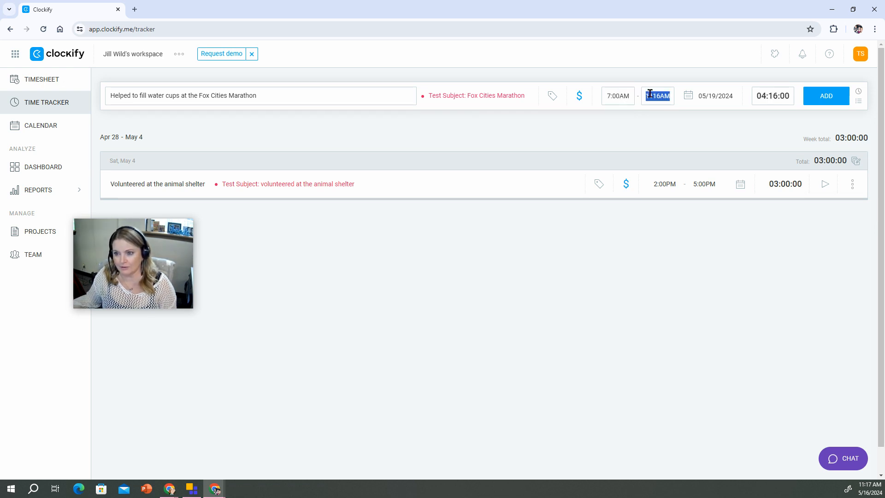
text(12PM)
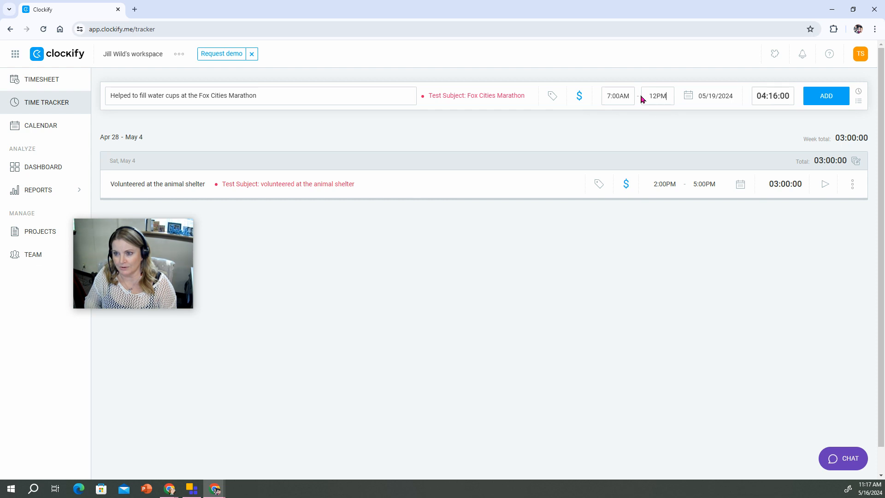
key(Tab)
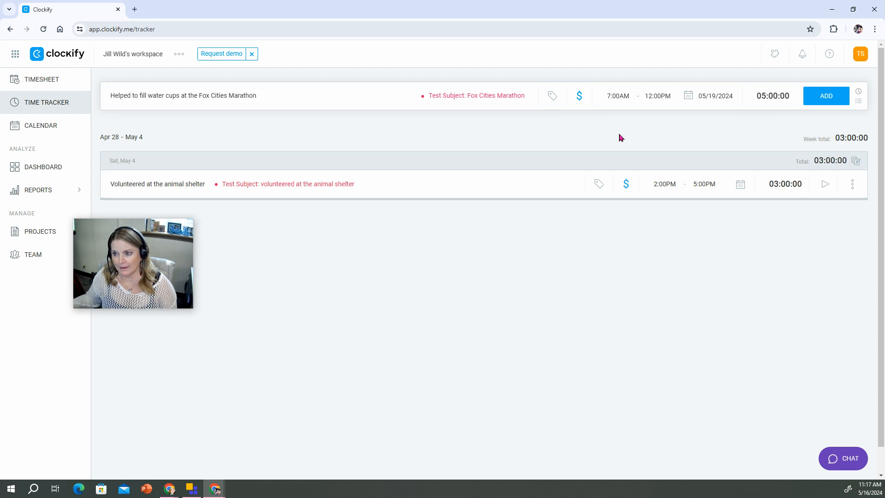
click(819, 104)
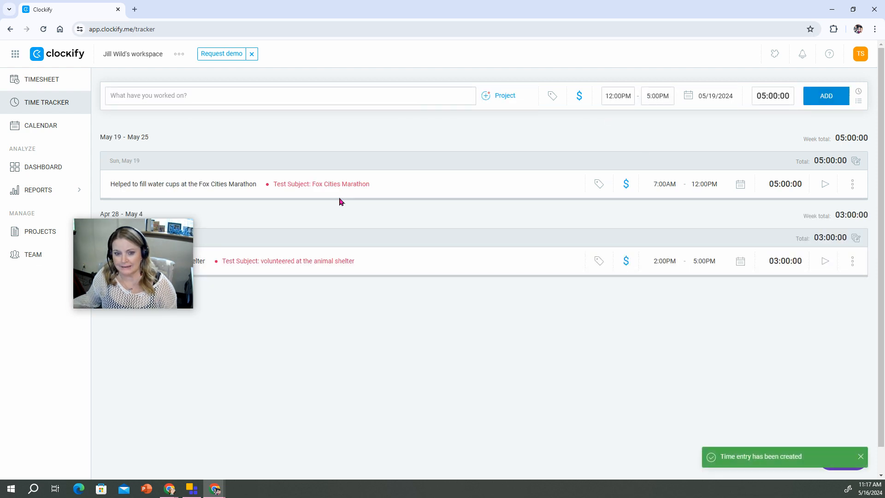
Open the summary report and apply a project filter with all projects selected
drag(109, 247, 291, 42)
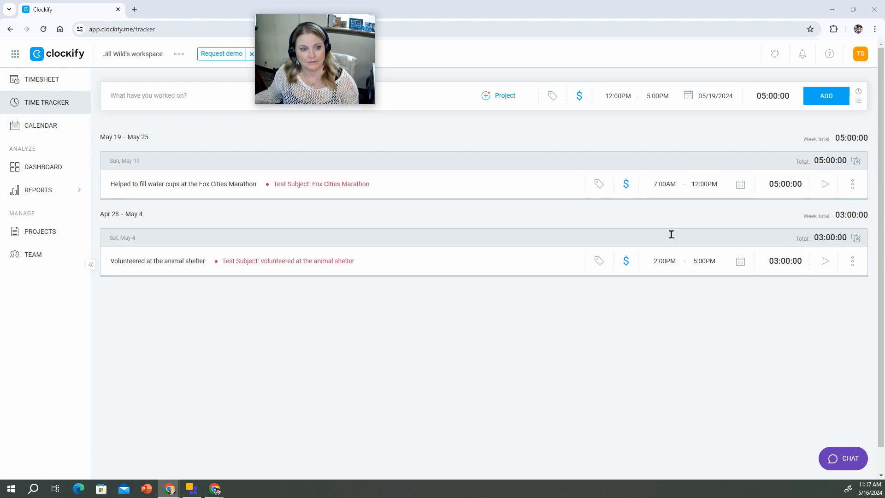
click(58, 198)
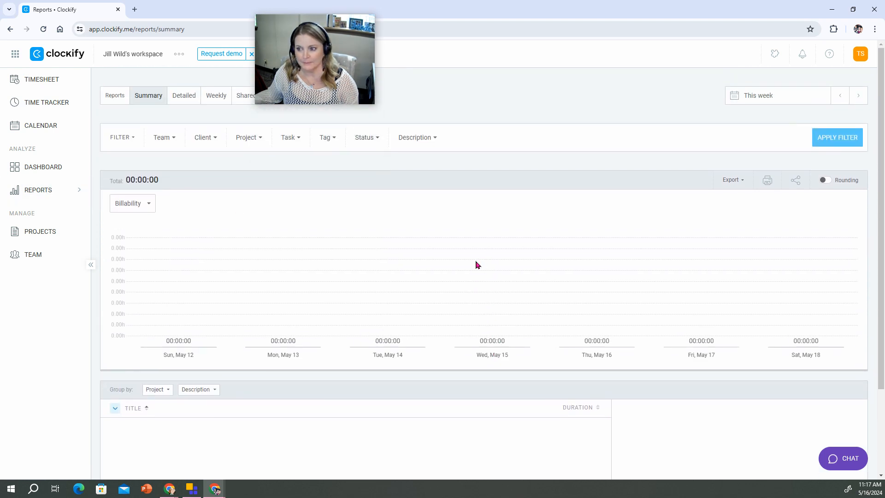
scroll(498, 265, down, 2)
scroll(503, 263, up, 2)
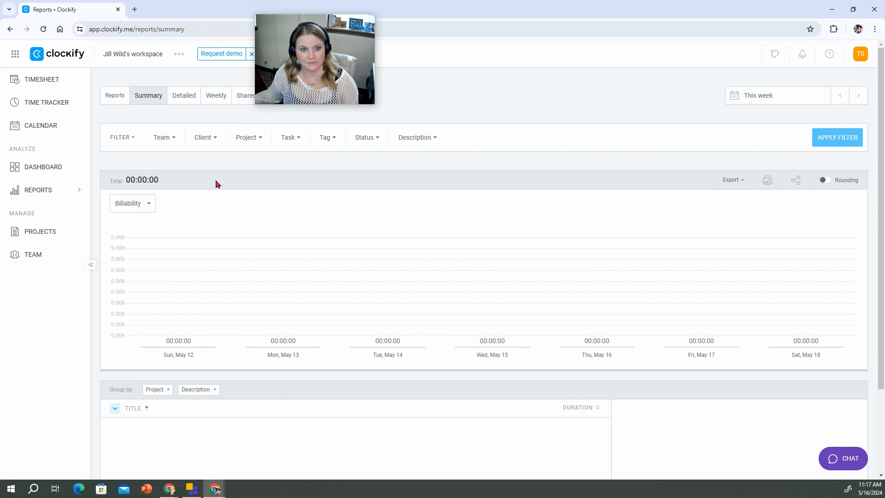
click(249, 144)
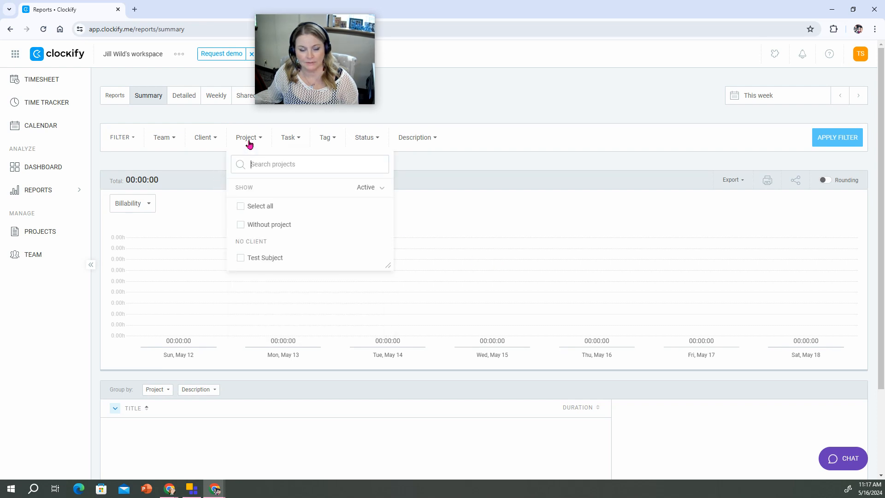
click(249, 144)
click(247, 136)
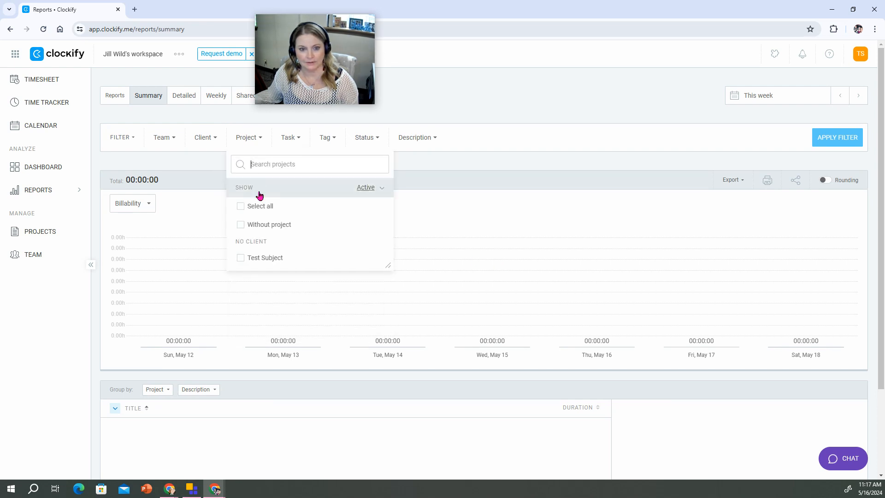
click(259, 208)
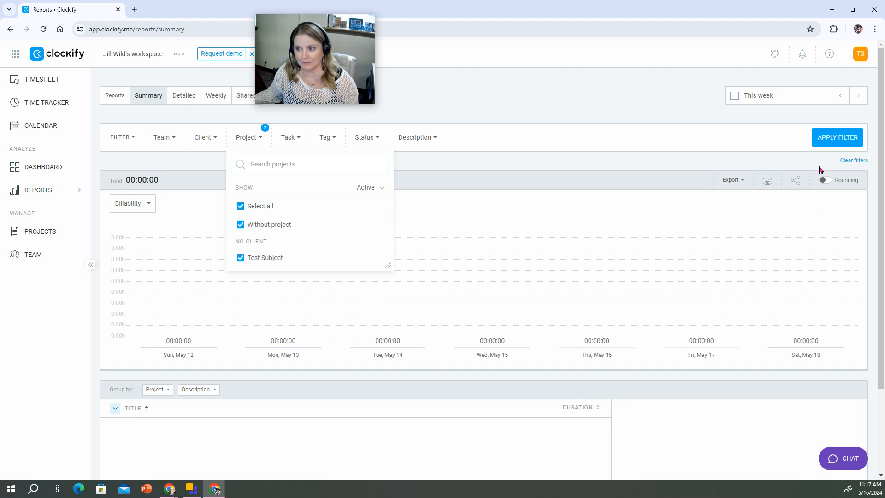
click(824, 138)
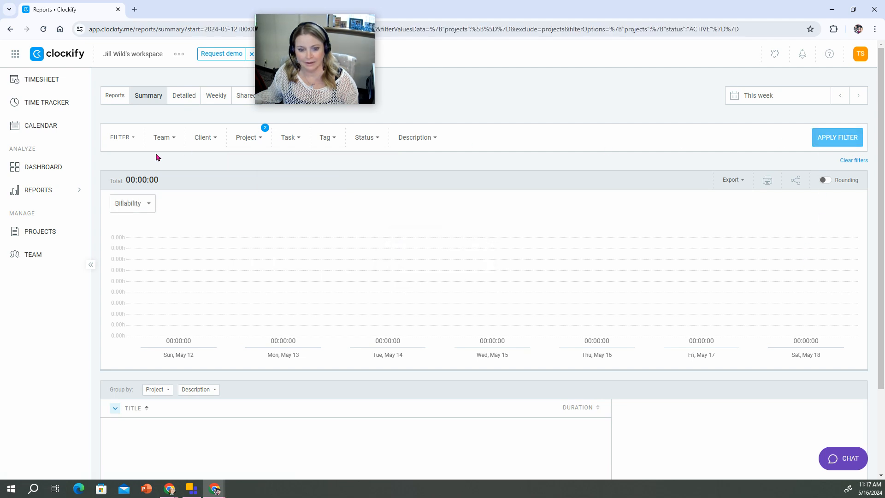
View the workspace's project list and its team members
mouse_move(49, 194)
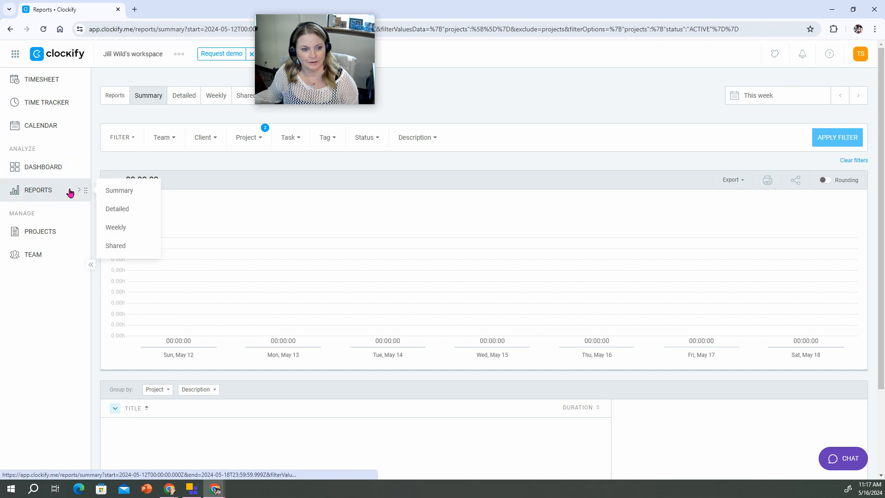
click(61, 236)
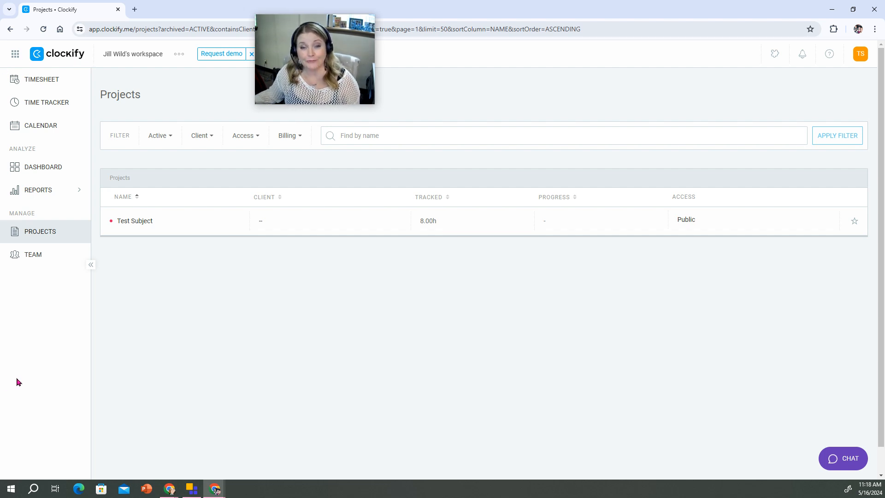
click(20, 258)
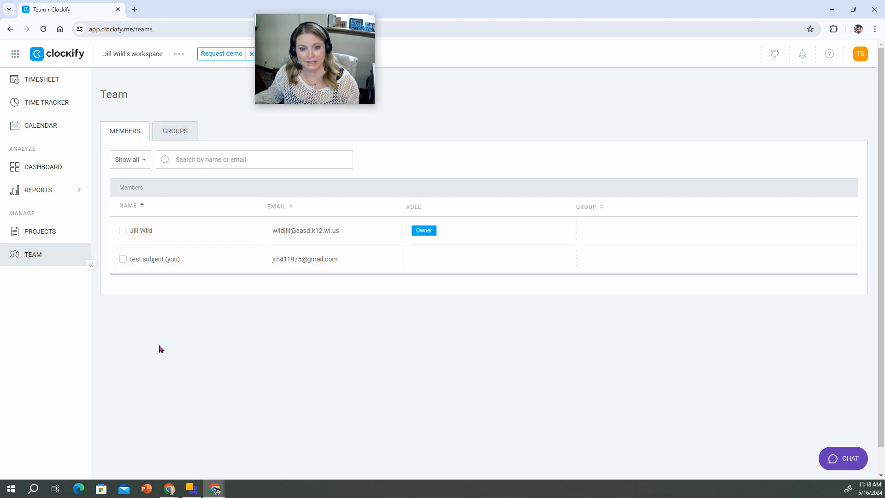